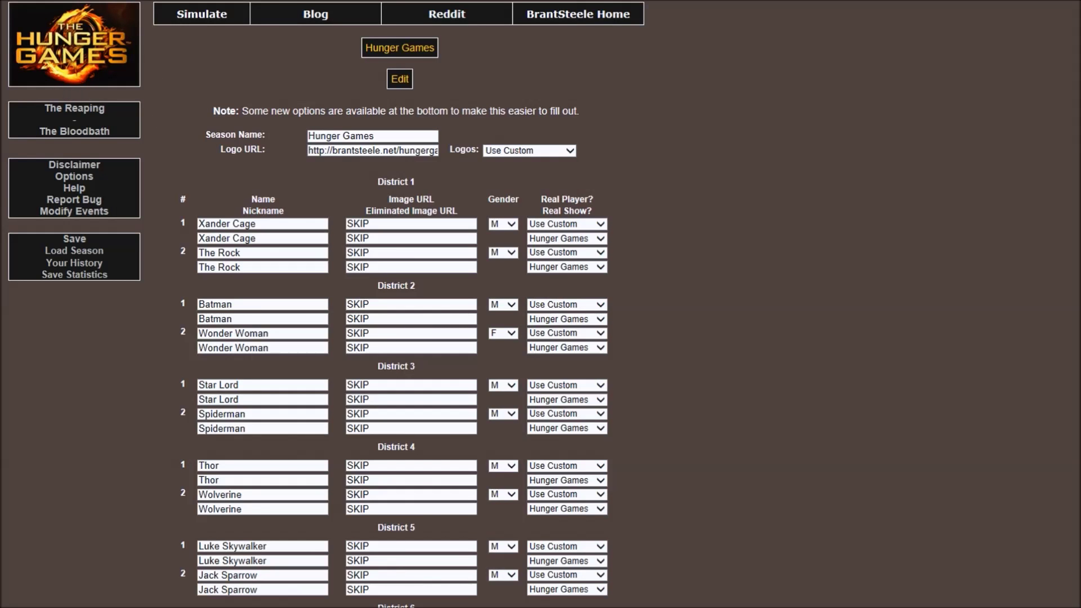
pyautogui.scroll(-5, 816, 193)
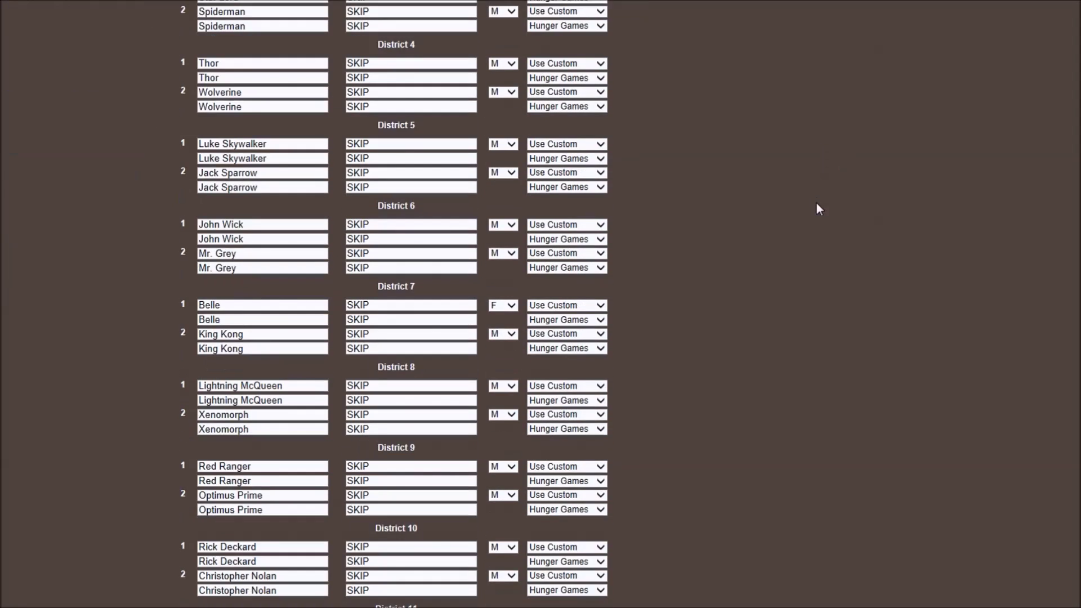
pyautogui.scroll(-2, 817, 211)
pyautogui.scroll(-2, 810, 224)
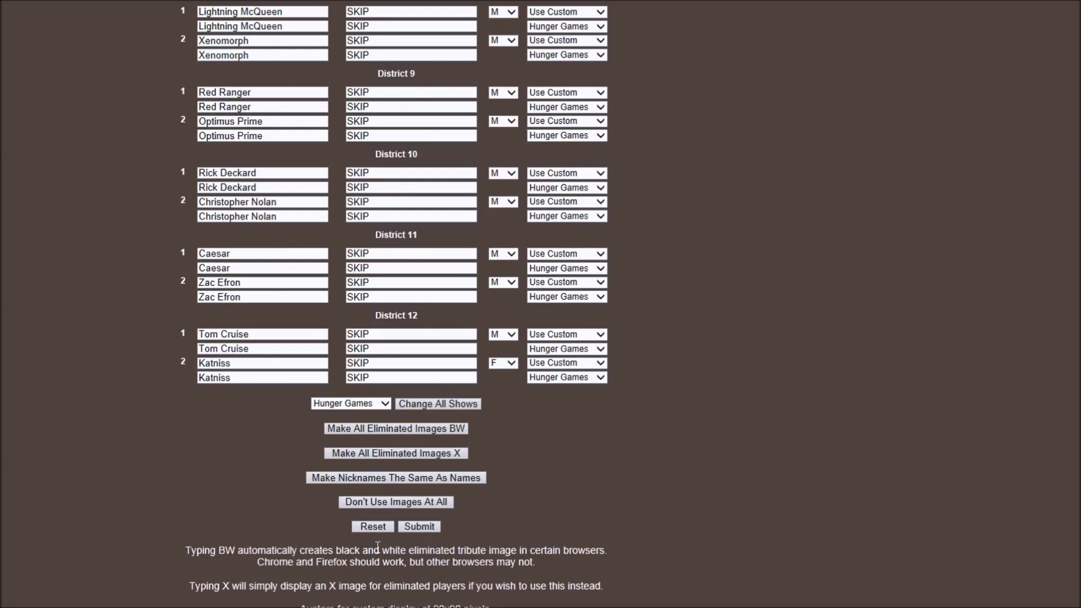
# Step: Submit the pop-culture cast form to start the season at The Reaping
pyautogui.click(420, 526)
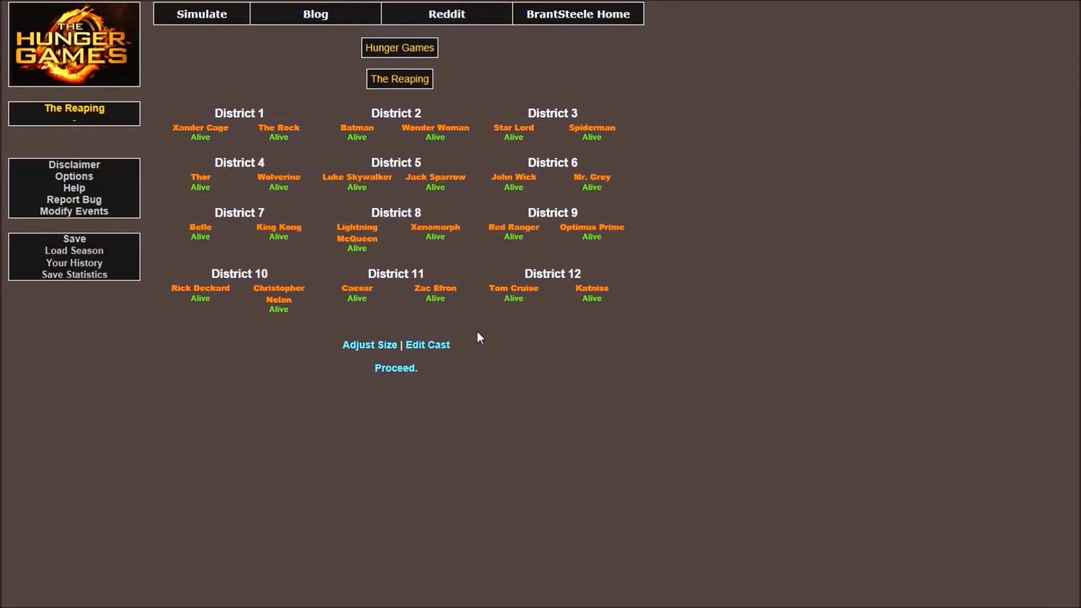
# Step: Edit the cast so District 11's Zac Efron becomes Mr. Chicken 761 with matching nickname, then resubmit
pyautogui.click(429, 344)
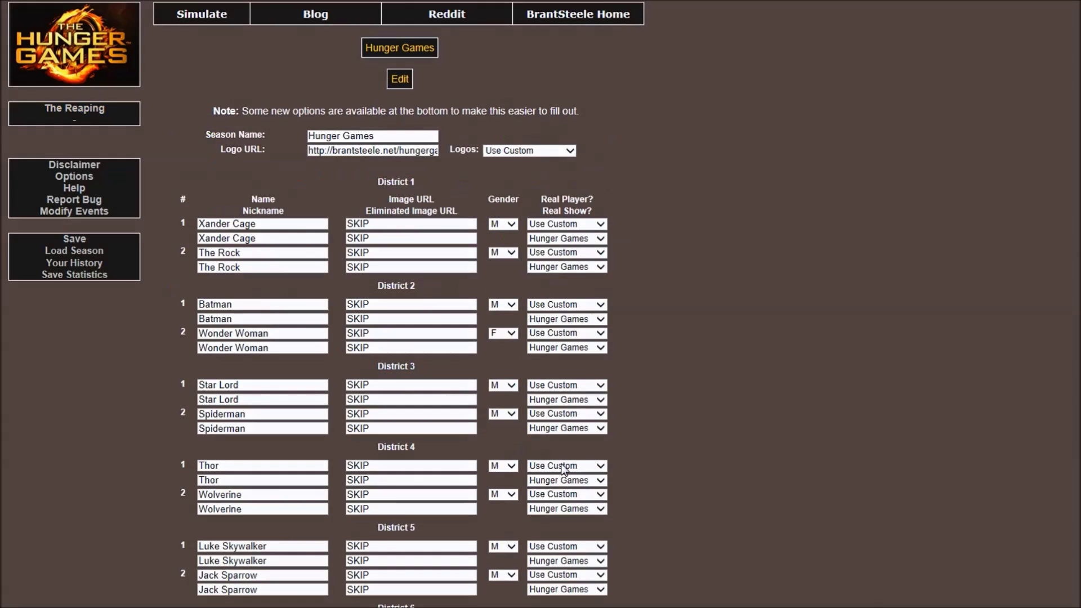
pyautogui.scroll(-5, 704, 463)
pyautogui.scroll(-3, 500, 467)
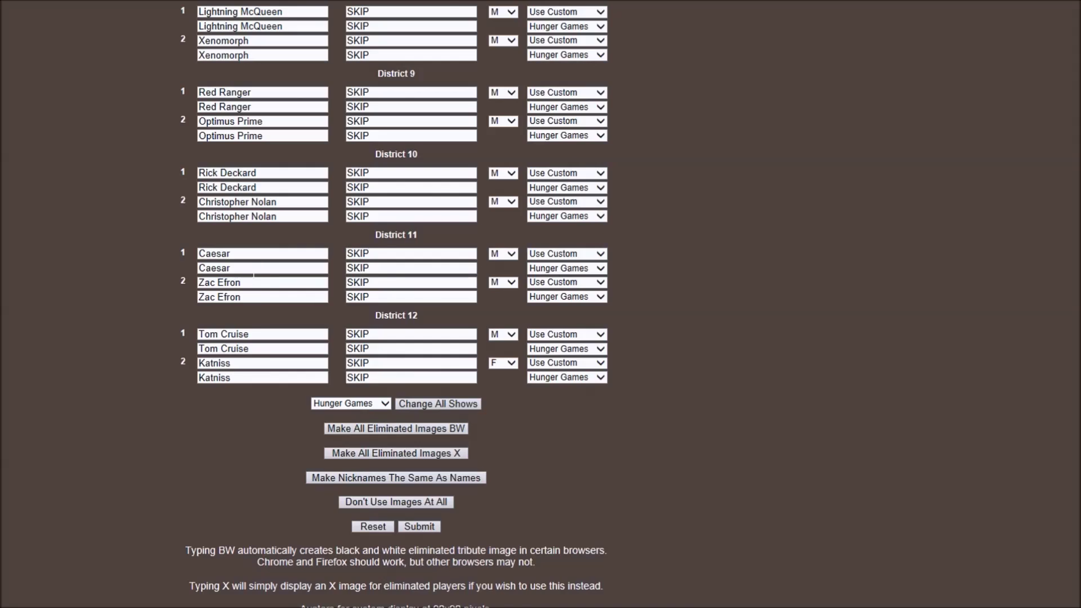
pyautogui.press('Tab')
pyautogui.press('Tab')
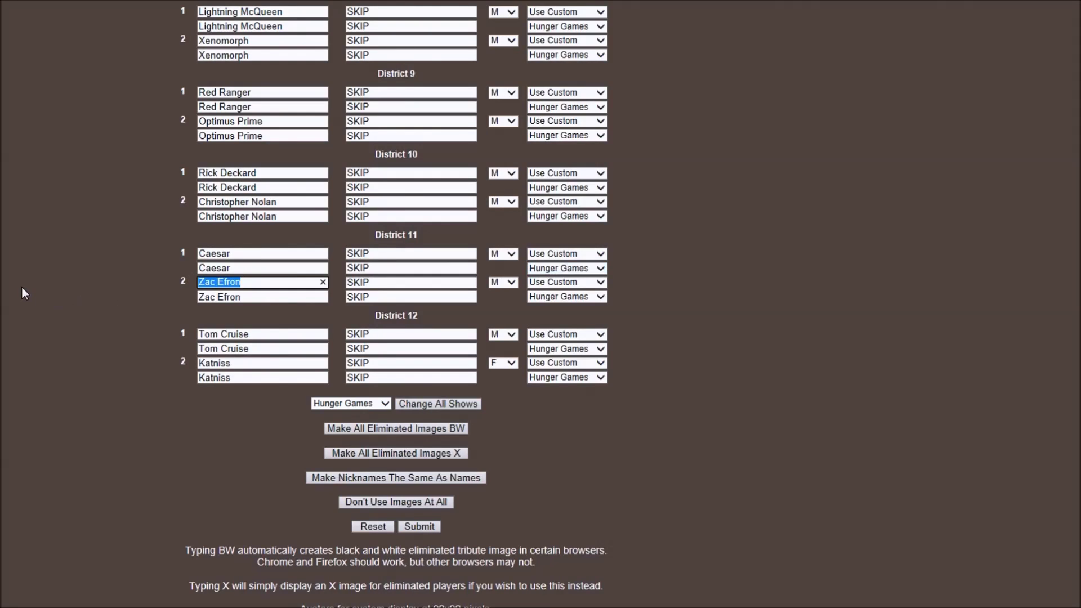
pyautogui.press('BackSpace')
pyautogui.write('M')
pyautogui.write('r. Chi')
pyautogui.write('cken 761')
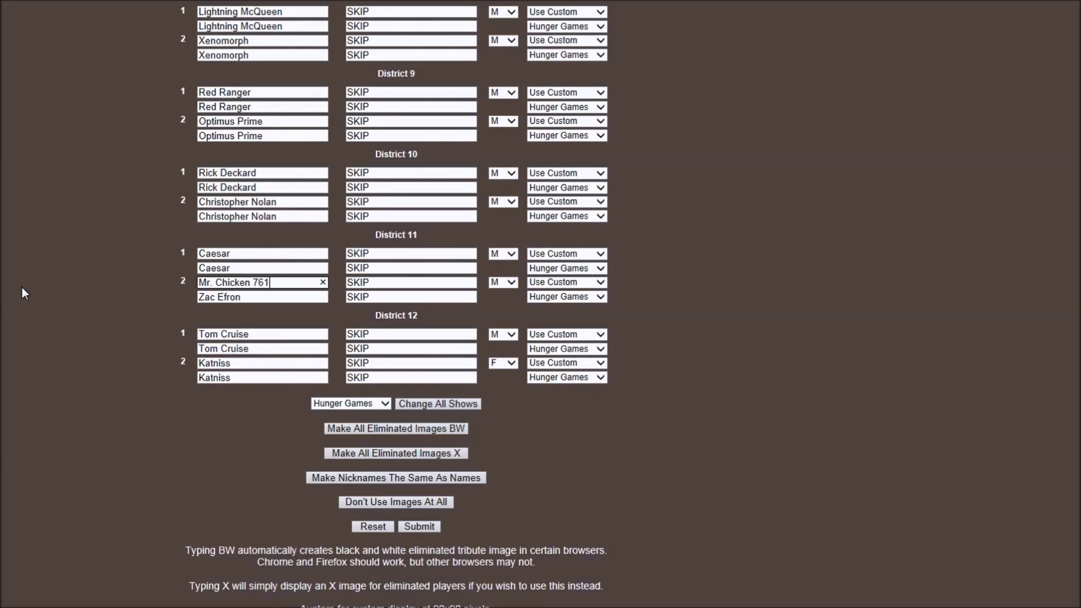
pyautogui.click(389, 478)
pyautogui.click(409, 527)
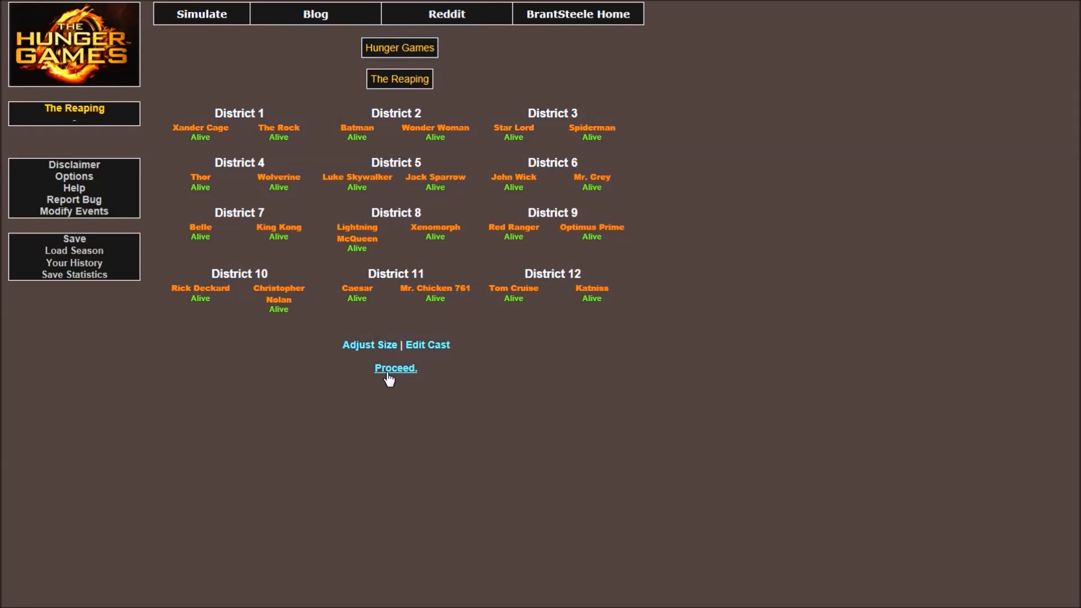
# Step: Proceed from The Reaping into the Bloodbath and on to the Day 1 events
pyautogui.click(389, 372)
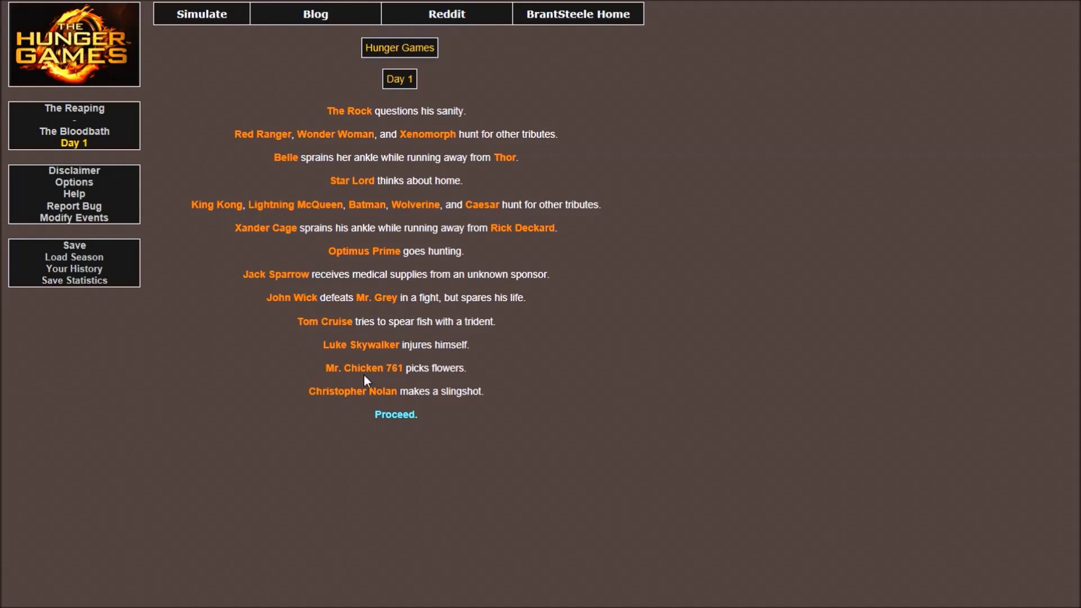
# Step: Proceed from Day 1 to the fallen tributes list showing Spiderman and Katniss dead
pyautogui.click(395, 414)
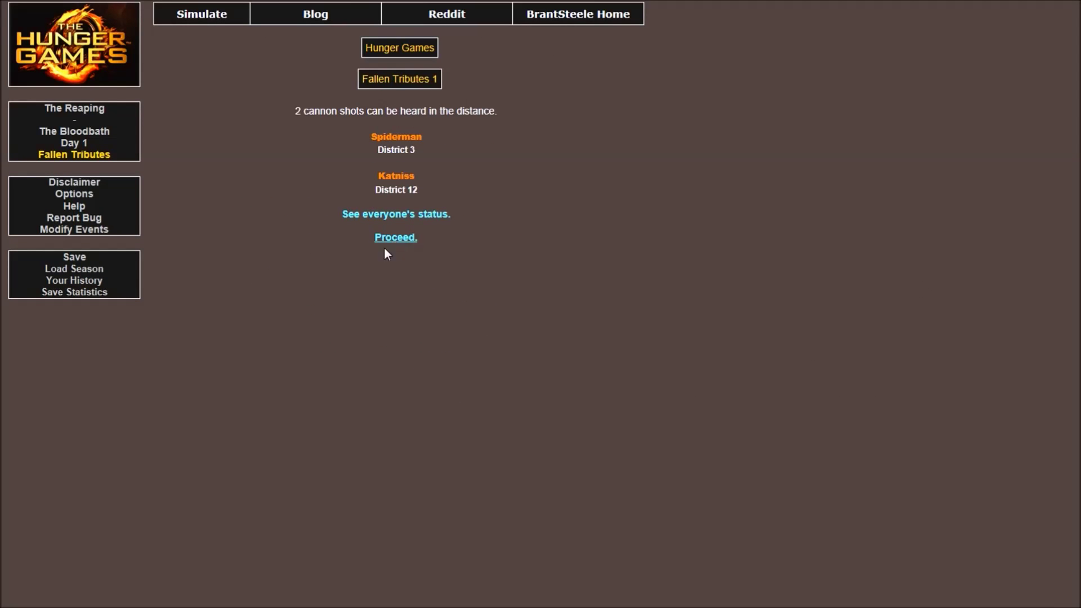
# Step: Proceed through Night 1's events and on to the Day 2 events
pyautogui.click(396, 237)
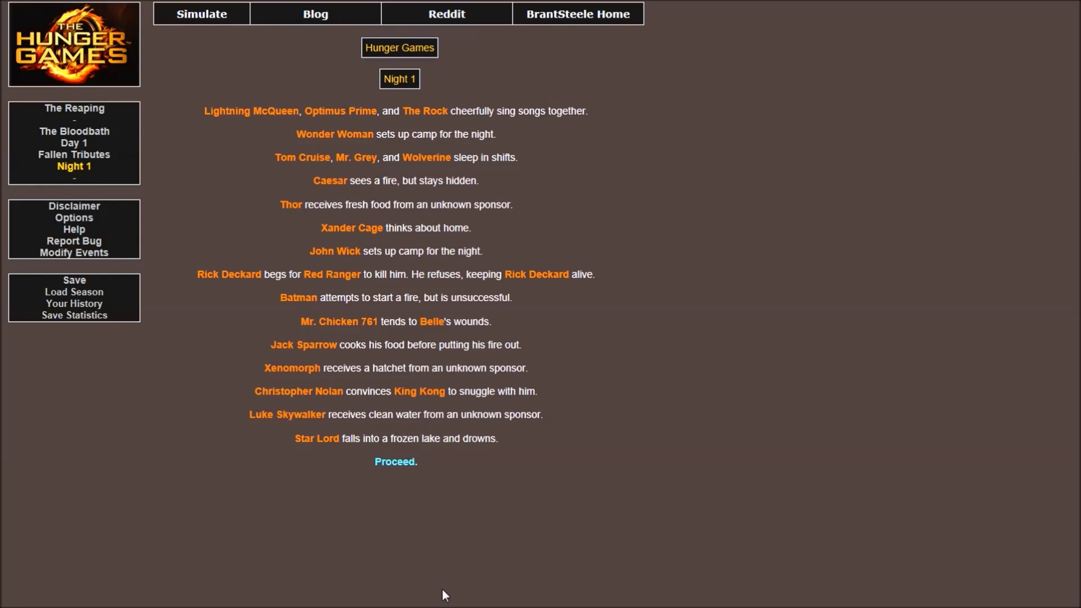
pyautogui.click(395, 463)
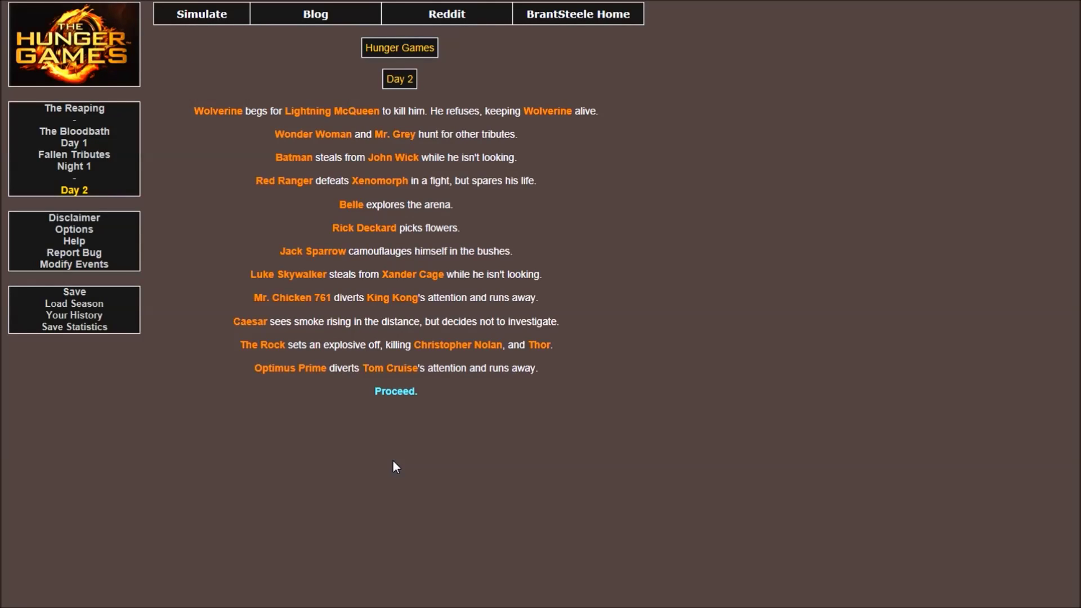
# Step: View Day 2's fallen tributes (Star Lord, Christopher Nolan, Thor) and proceed to Night 2
pyautogui.click(394, 392)
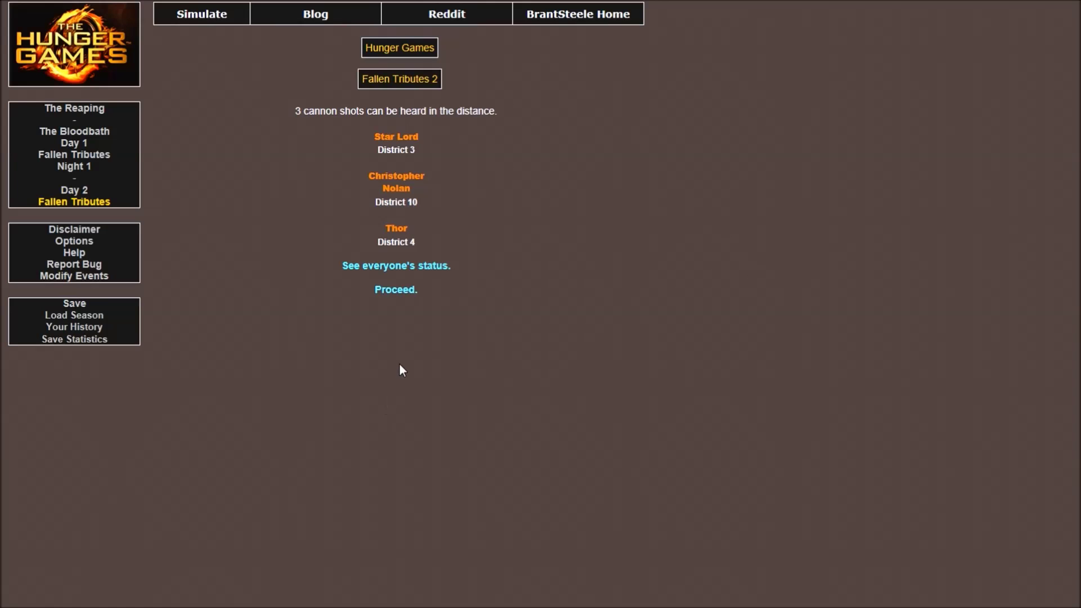
pyautogui.click(401, 294)
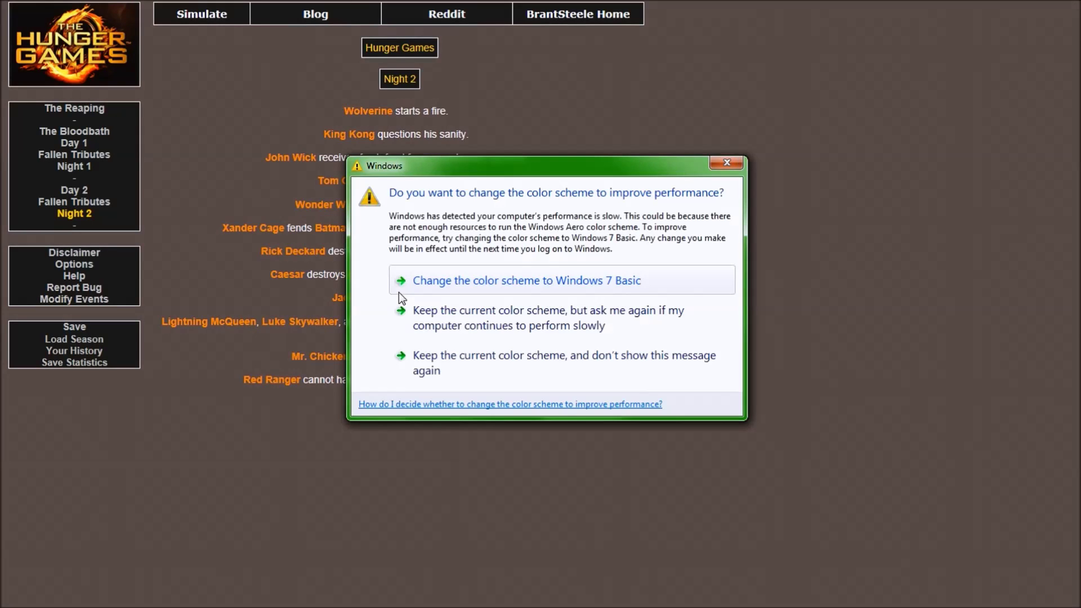
# Step: Dismiss the Windows colour scheme warning and briefly highlight Red Ranger's suicide line on Night 2
pyautogui.click(726, 160)
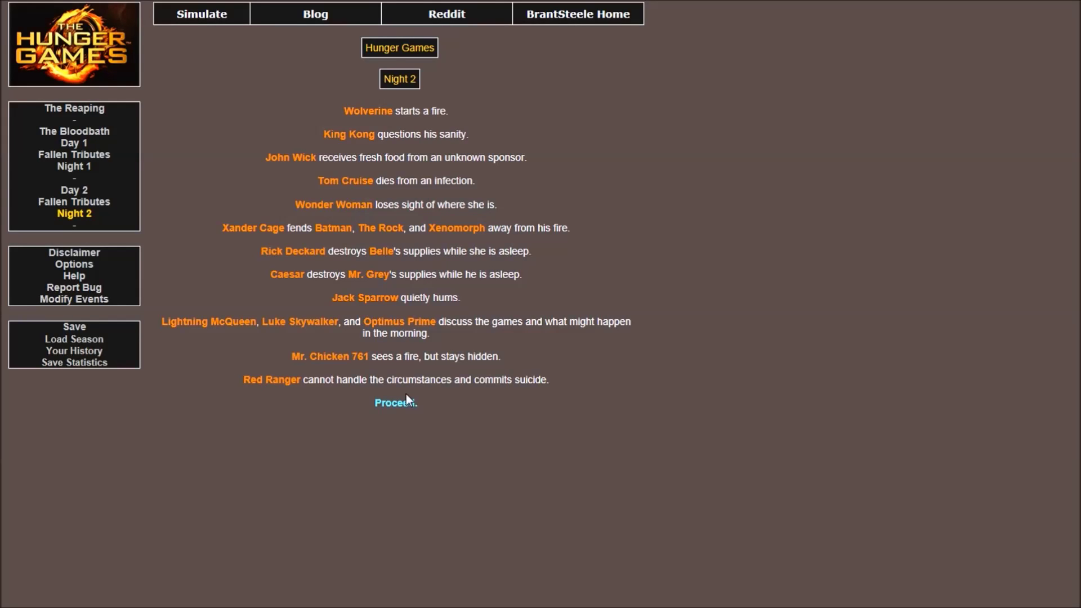
pyautogui.moveTo(228, 377); pyautogui.dragTo(600, 408)
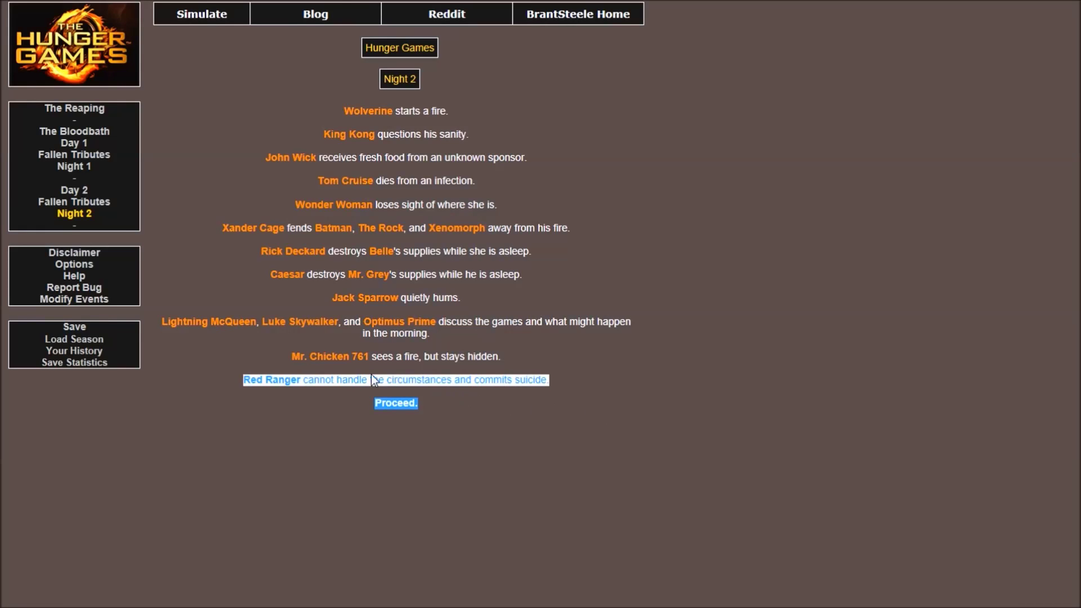
pyautogui.click(591, 402)
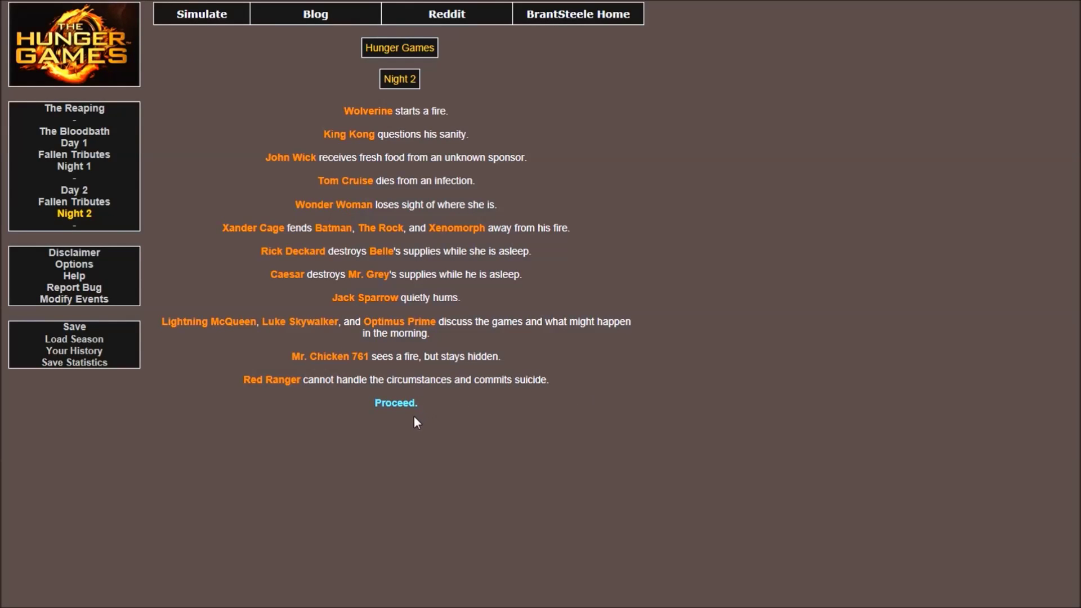
# Step: Proceed through Day 3 to the list of the five tributes who fell that day
pyautogui.click(395, 402)
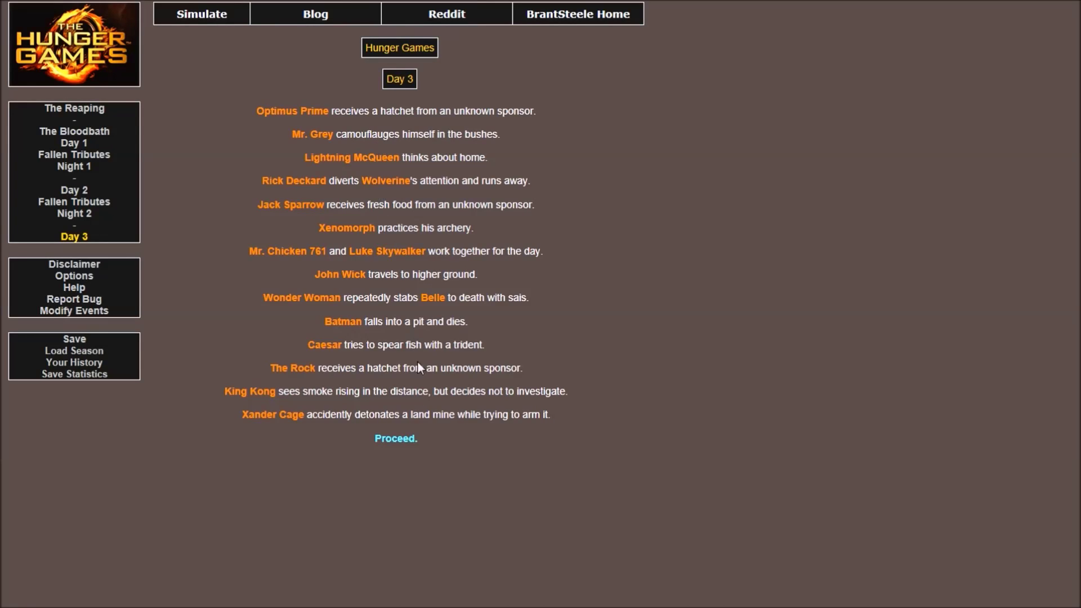
pyautogui.click(395, 439)
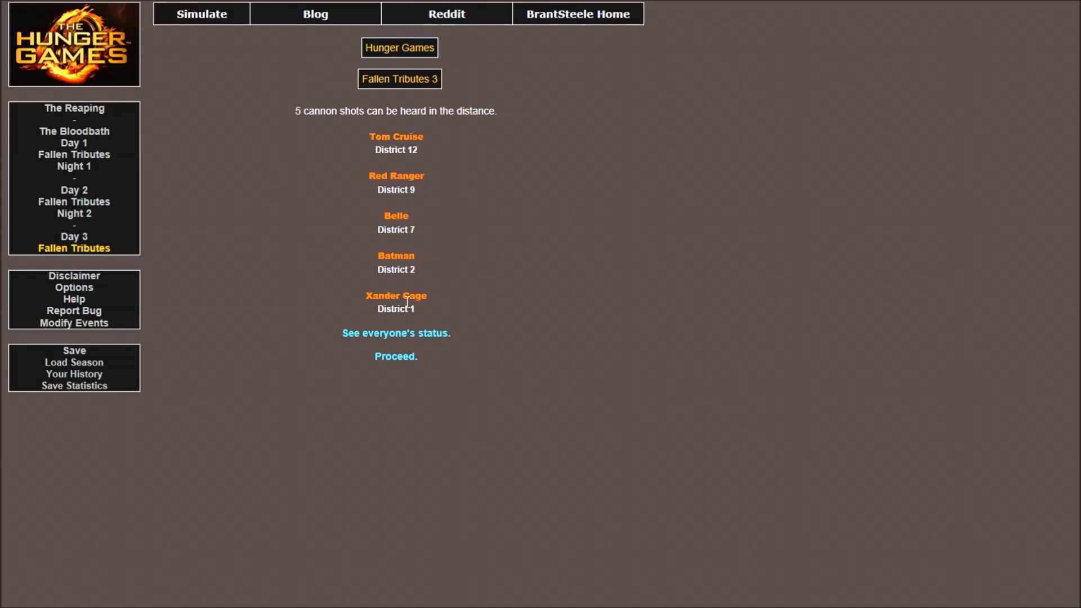
# Step: Proceed through Night 3 and Day 4 to Day 4's fallen tributes
pyautogui.click(403, 367)
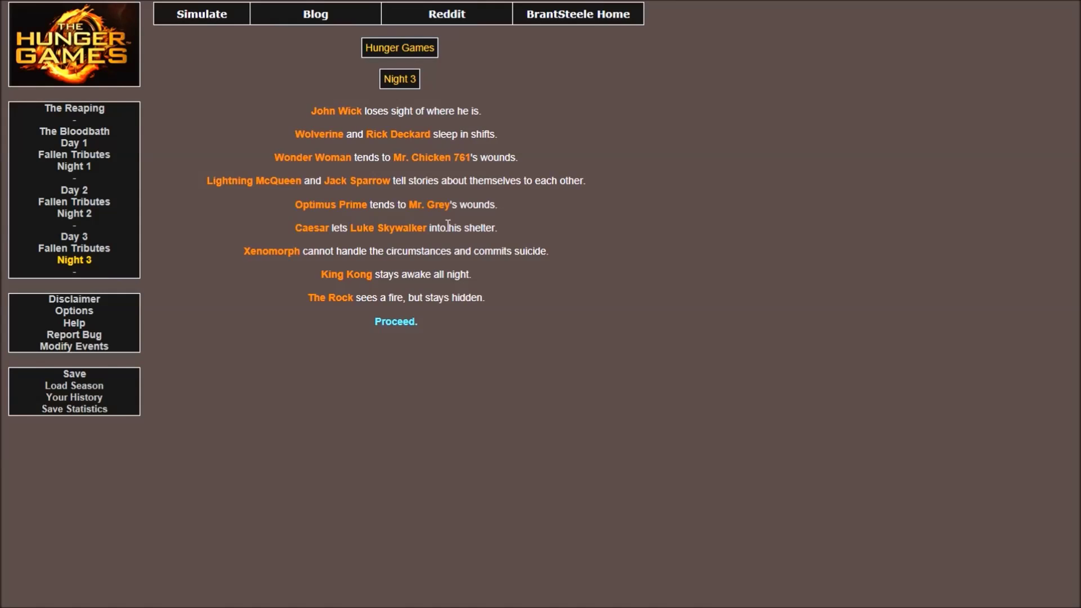
pyautogui.click(394, 322)
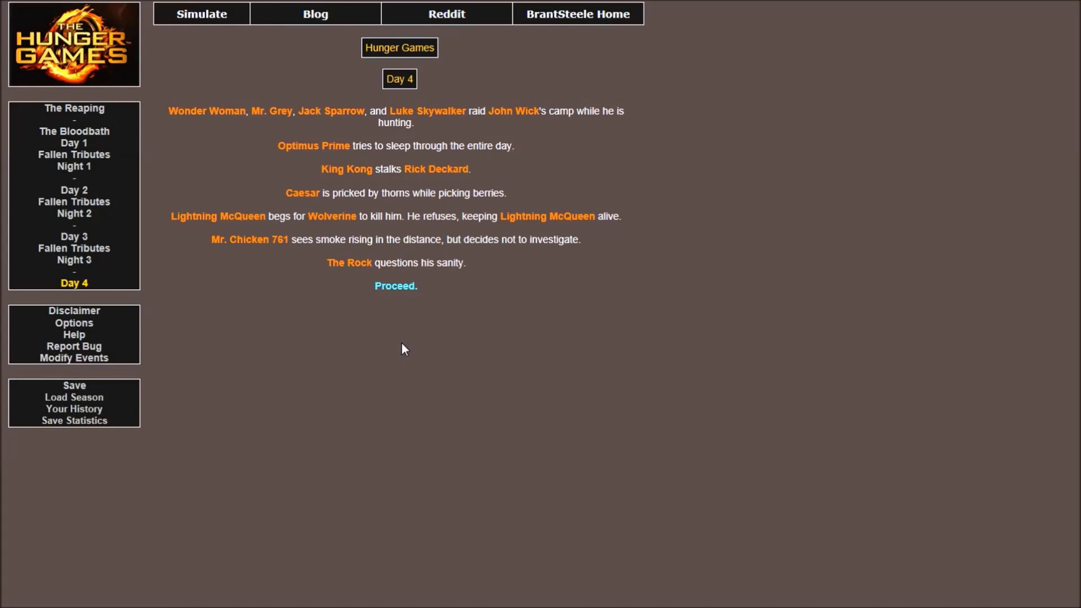
pyautogui.click(391, 287)
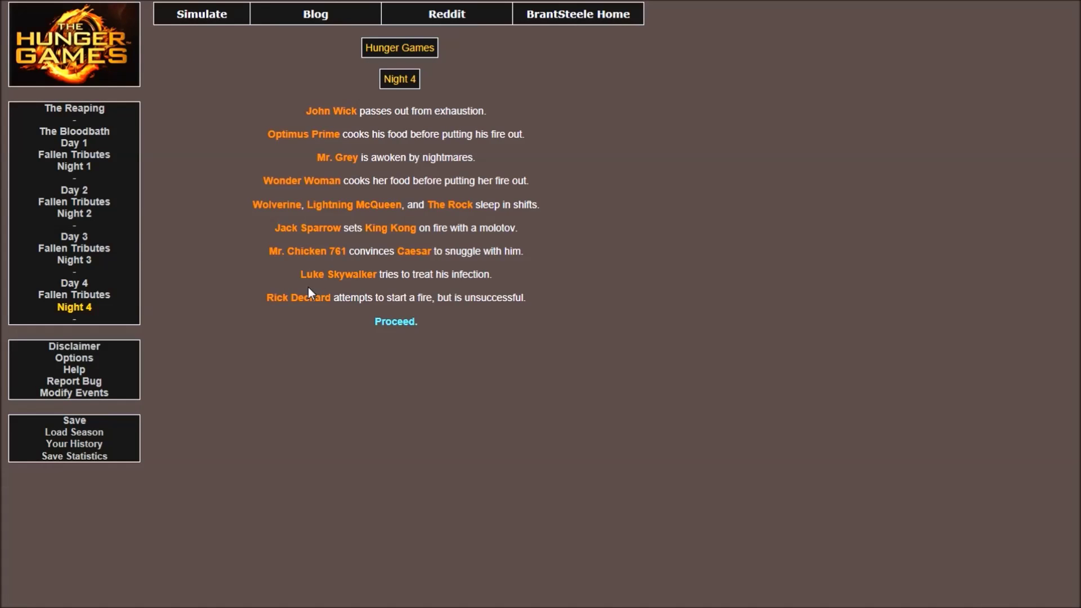
# Step: Proceed through Day 5, King Kong's death and Night 5 to the Day 6 events
pyautogui.click(396, 322)
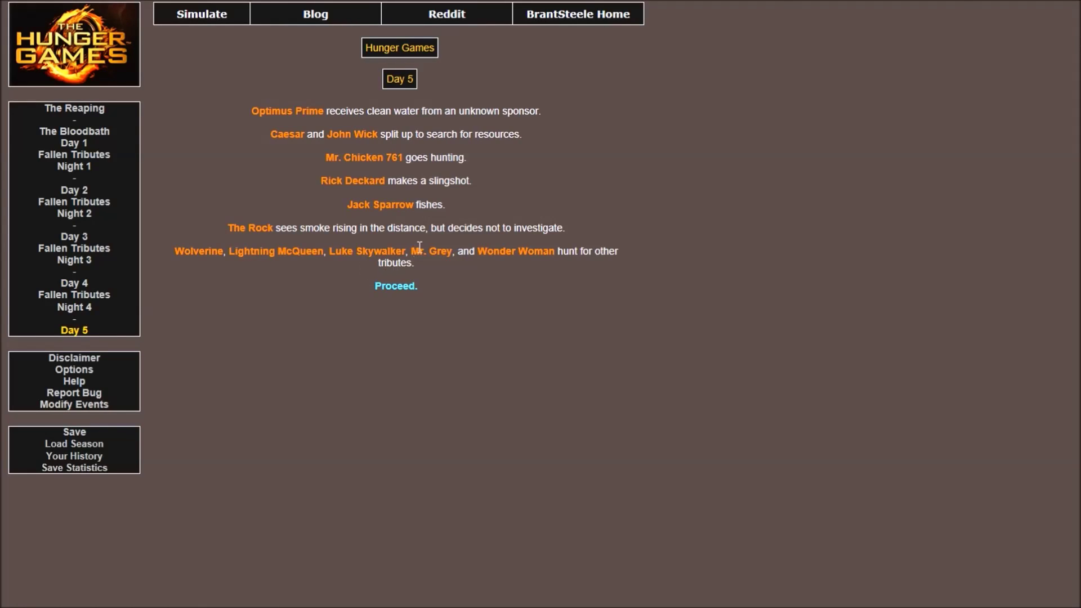
pyautogui.click(396, 285)
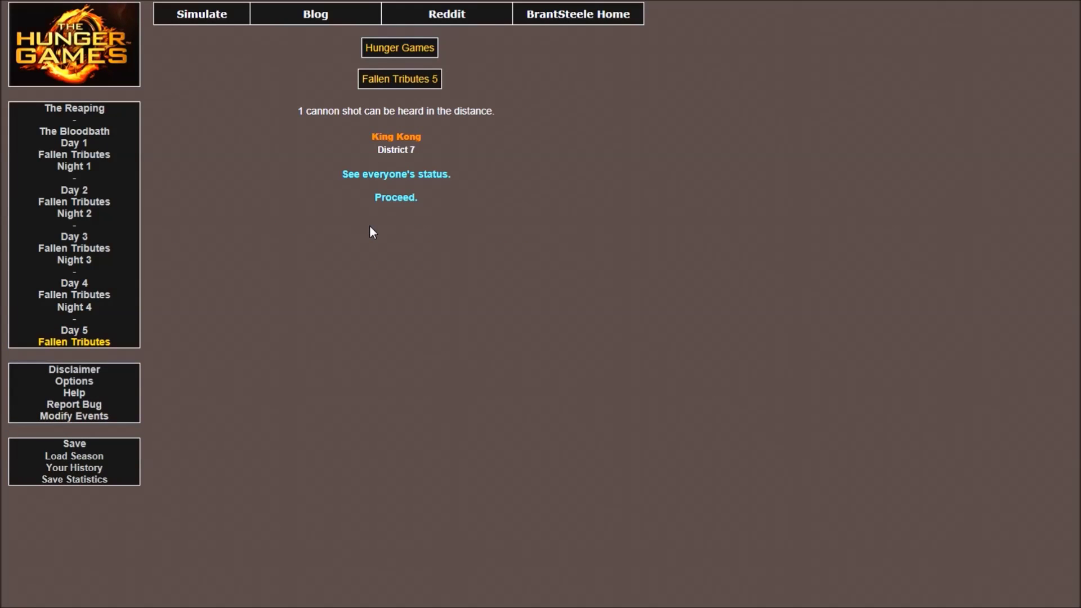
pyautogui.click(402, 201)
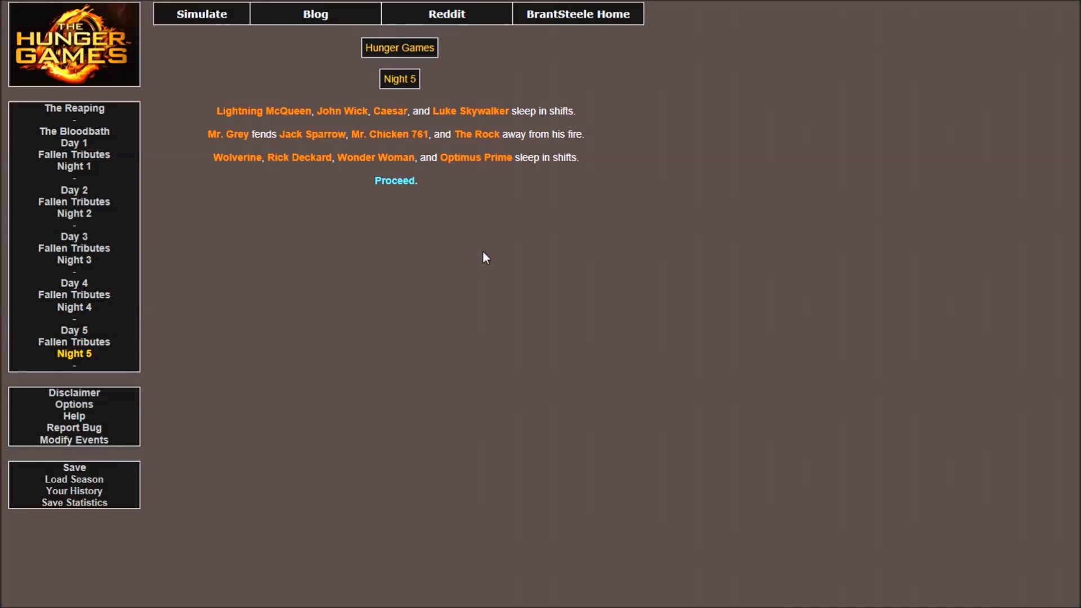
pyautogui.click(386, 181)
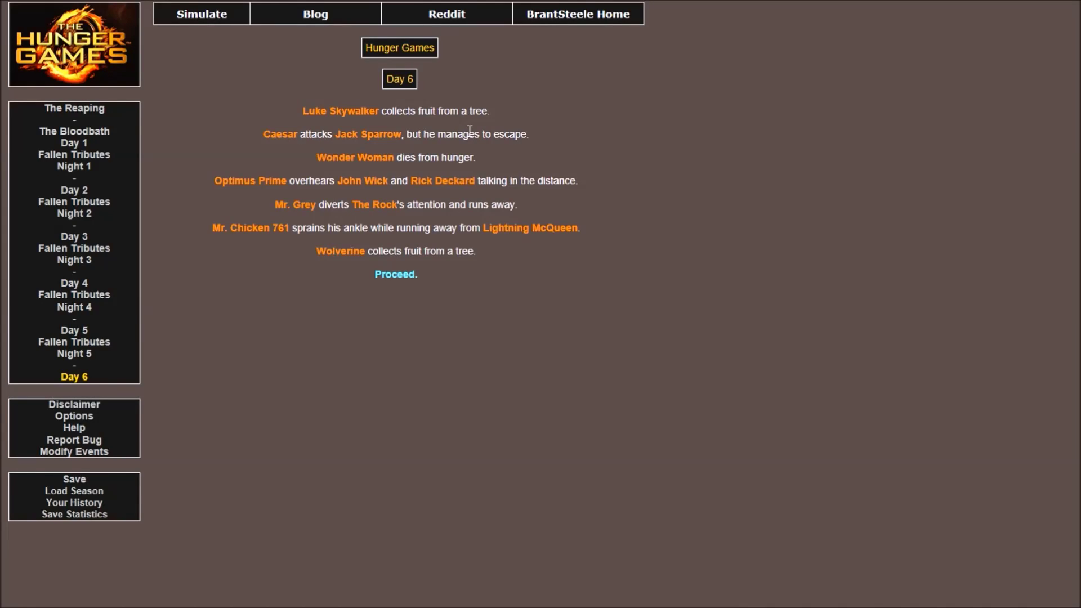
# Step: Proceed past Day 6's fallen tributes and Night 6 to reach The Feast
pyautogui.click(408, 282)
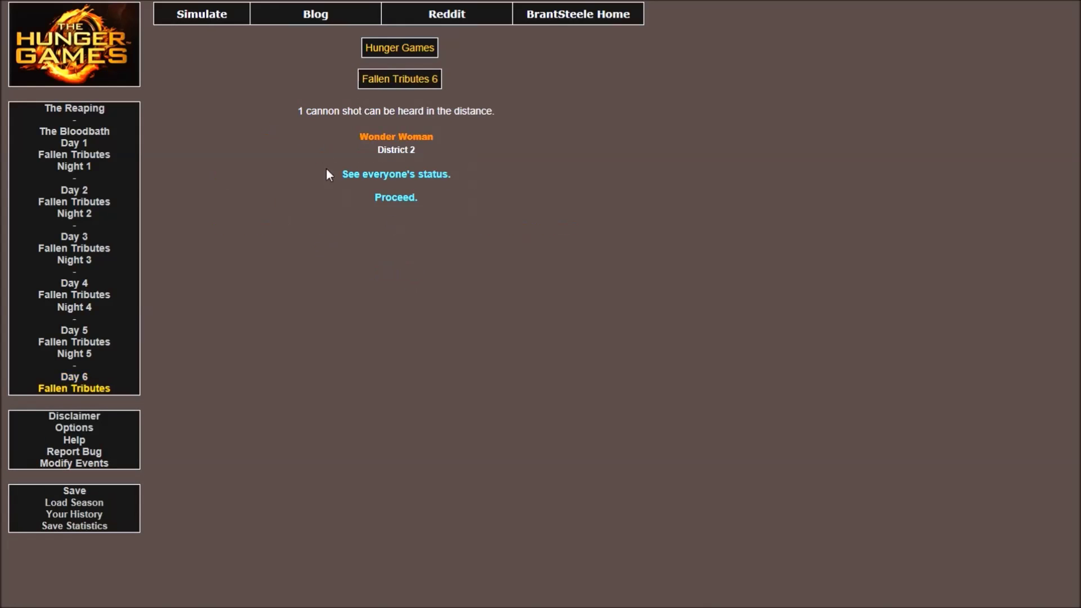
pyautogui.click(394, 199)
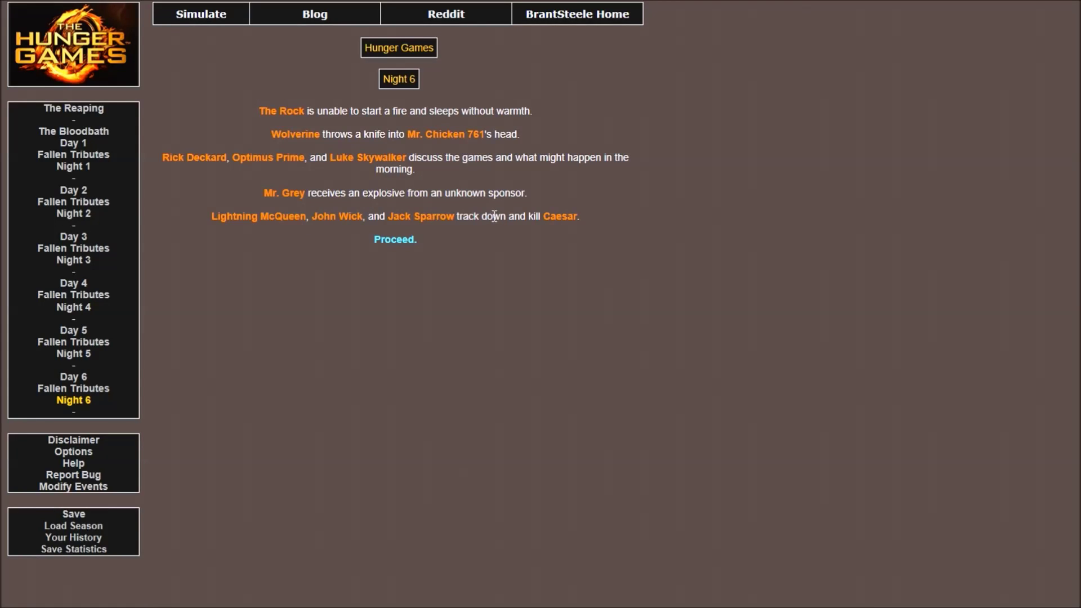
pyautogui.click(397, 241)
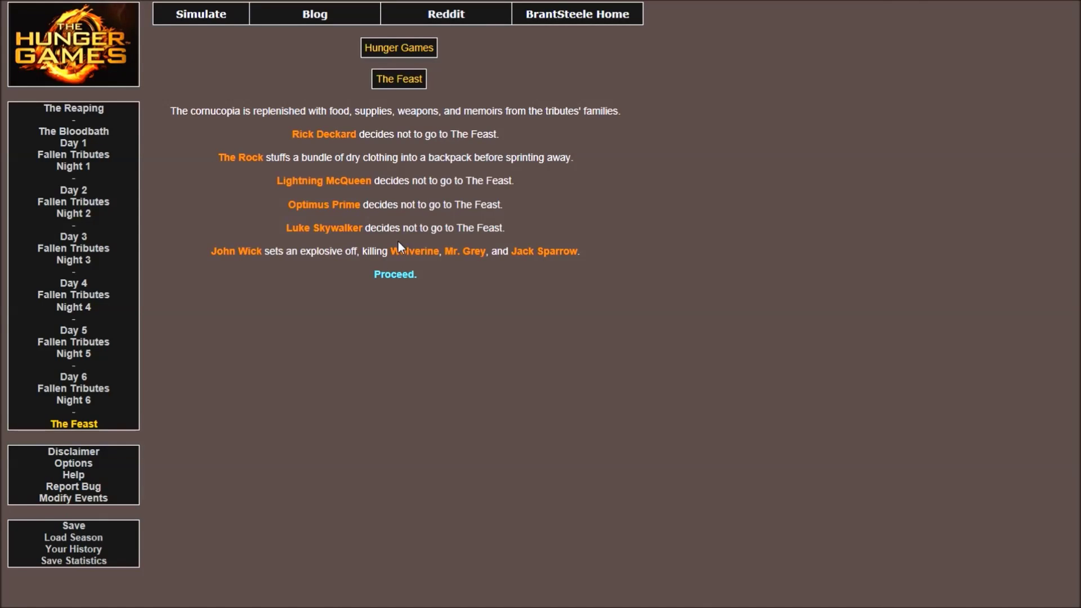
# Step: Proceed from The Feast through Day 7 to its fallen tributes page with six cannon shots
pyautogui.click(395, 276)
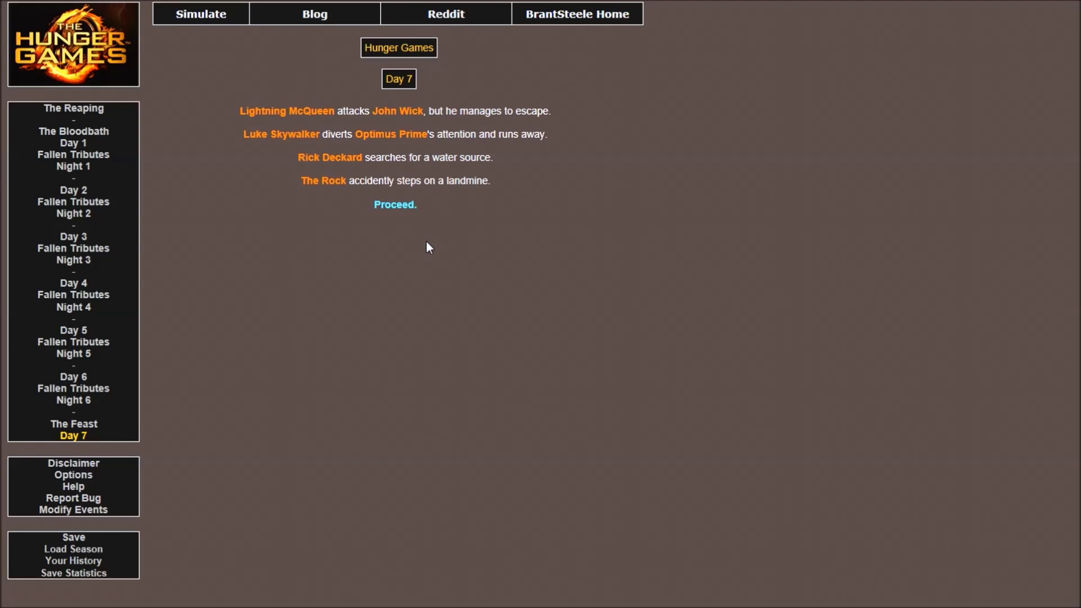
pyautogui.click(406, 205)
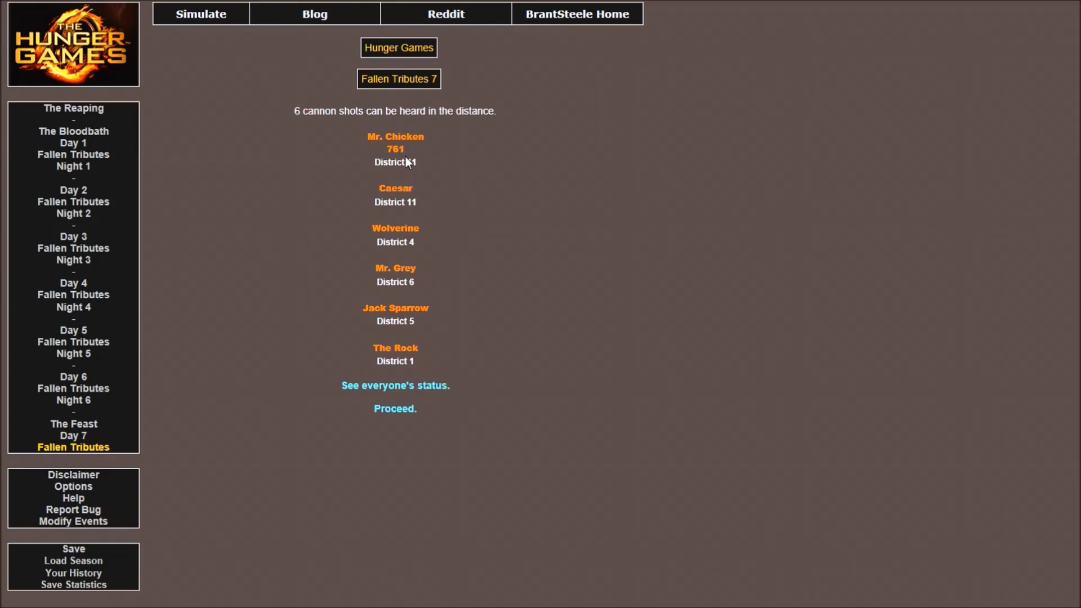
# Step: Proceed through Night 7, Day 8 and its fallen tributes to Night 8
pyautogui.click(391, 410)
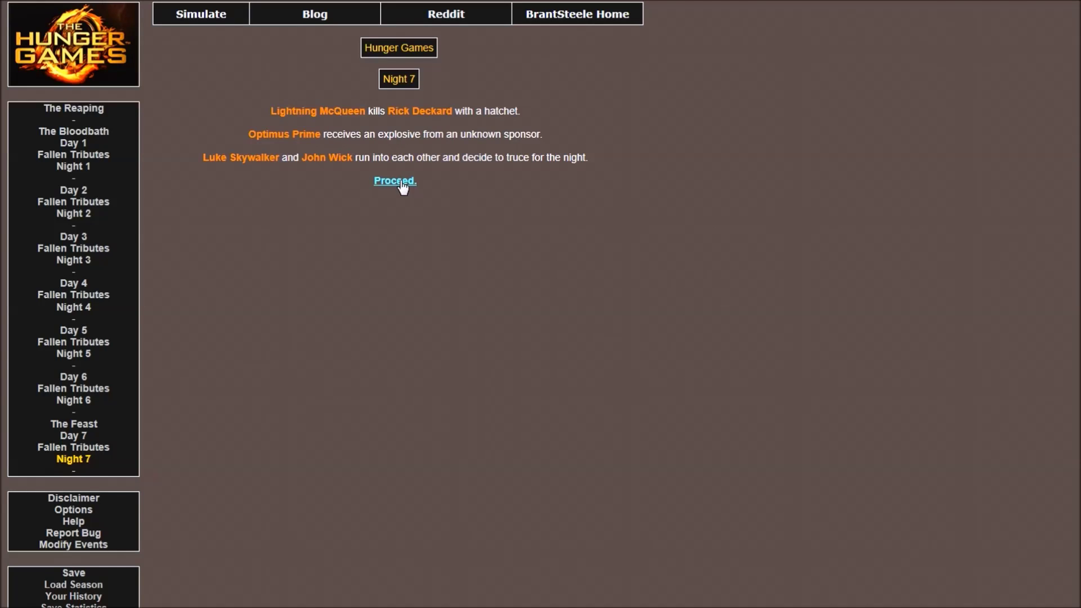
pyautogui.click(396, 181)
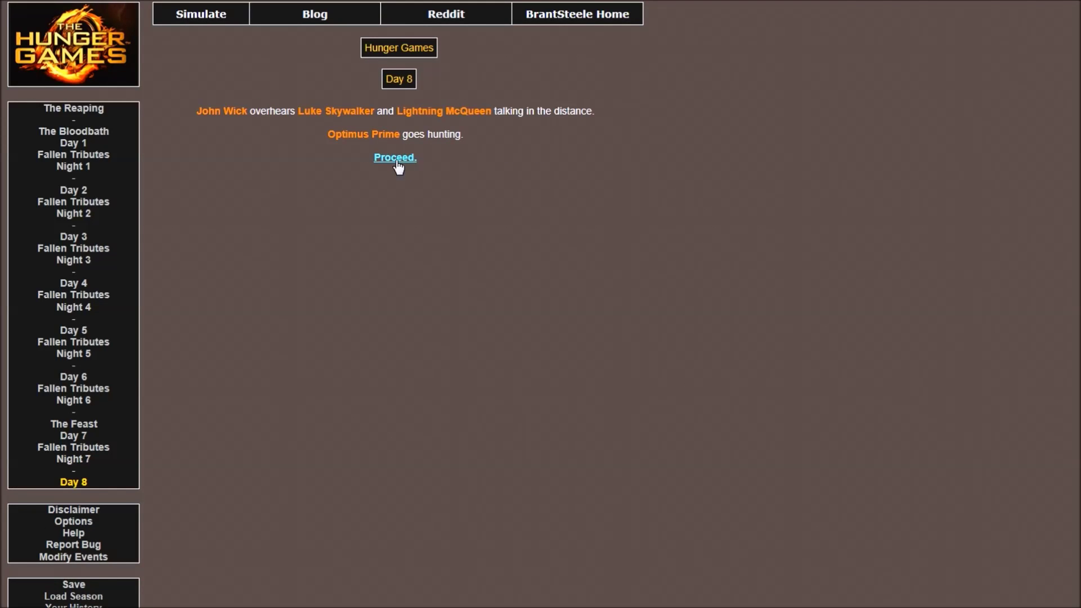
pyautogui.click(398, 168)
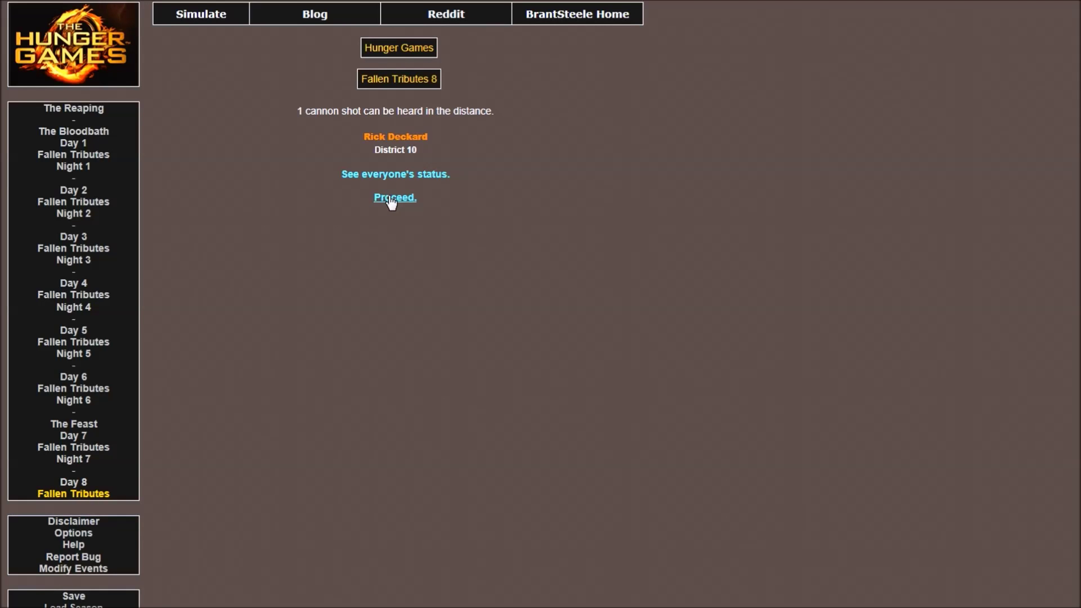
pyautogui.click(390, 200)
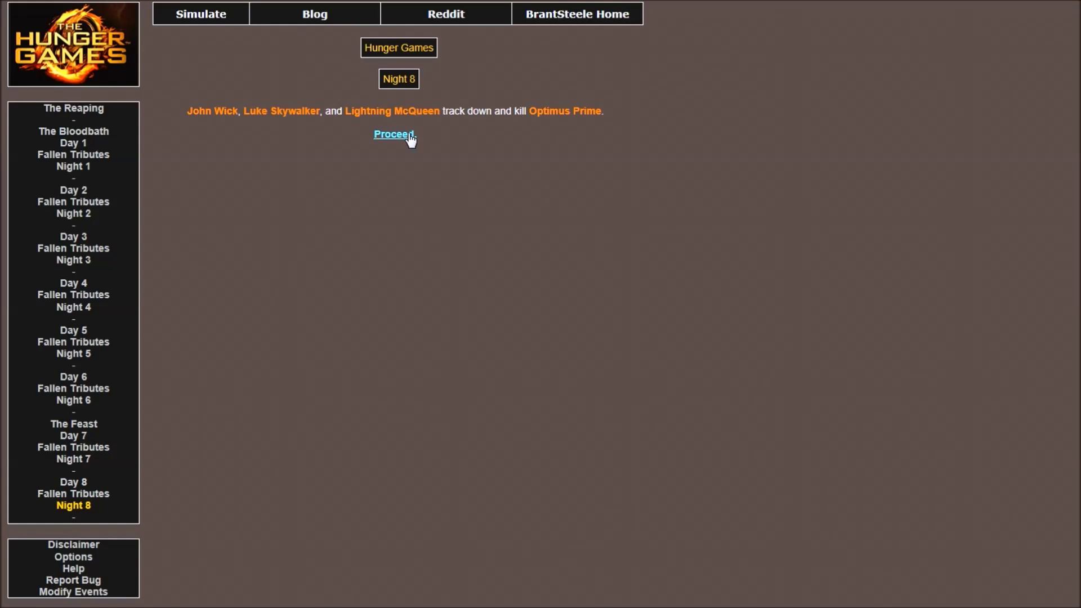
# Step: Proceed through Day 9, its fallen tributes and Night 9 to reveal Luke Skywalker as winner
pyautogui.click(395, 134)
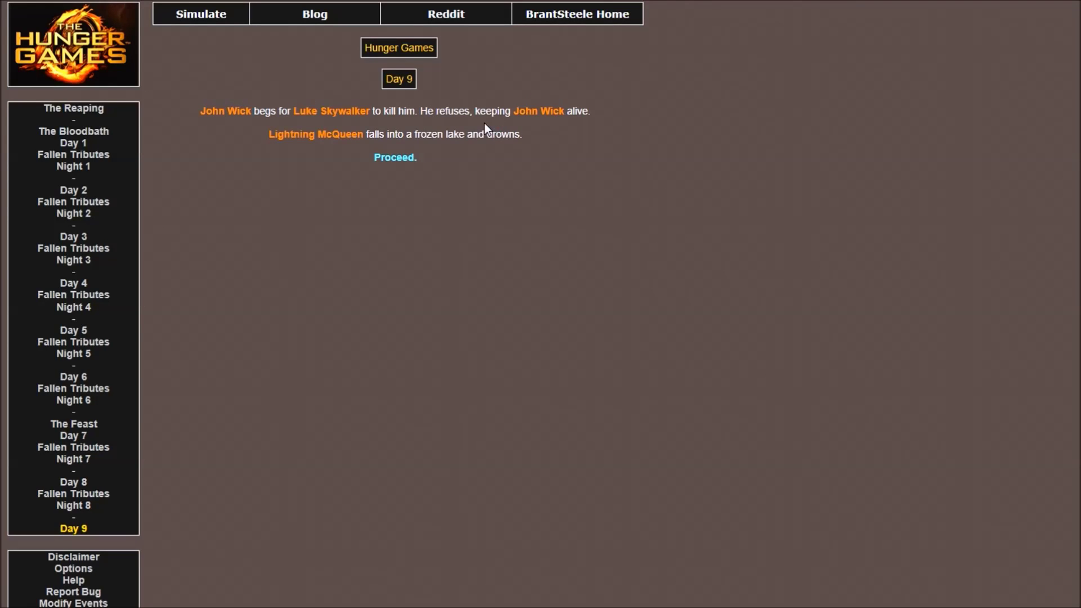
pyautogui.click(394, 158)
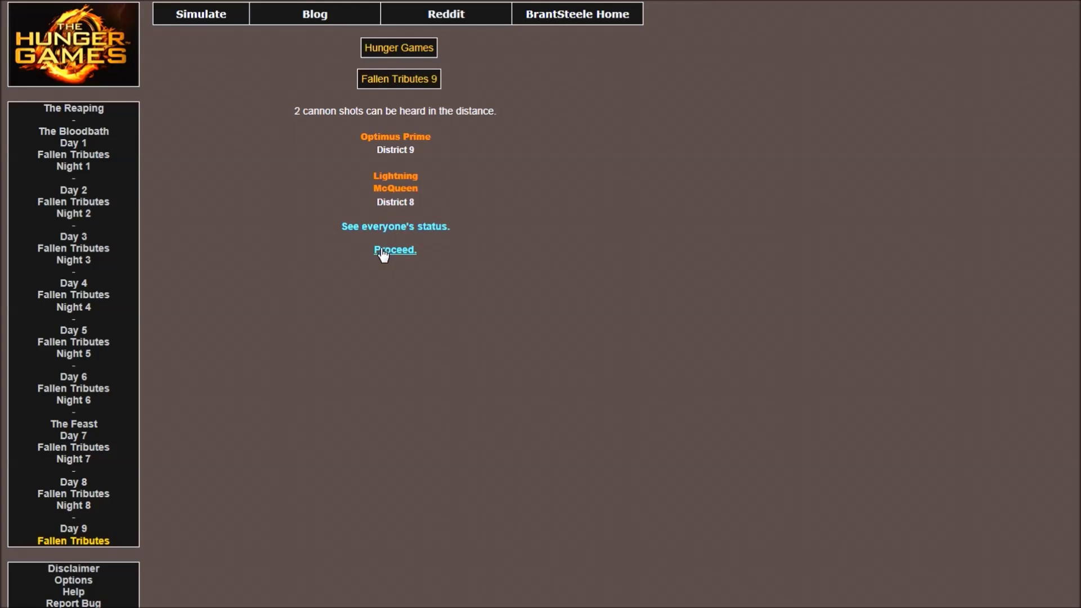
pyautogui.click(381, 251)
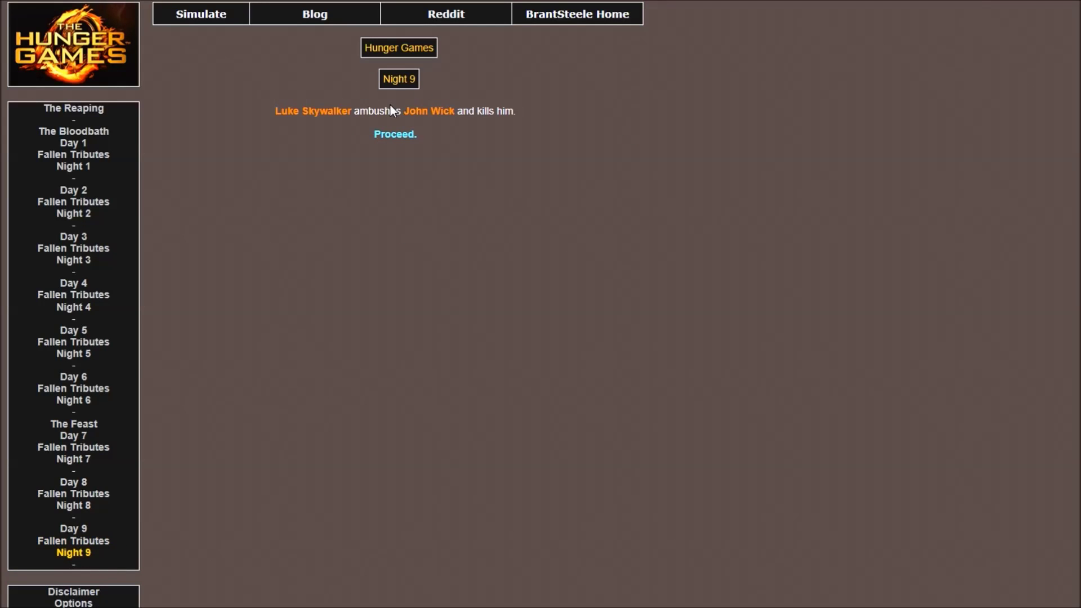
pyautogui.click(394, 134)
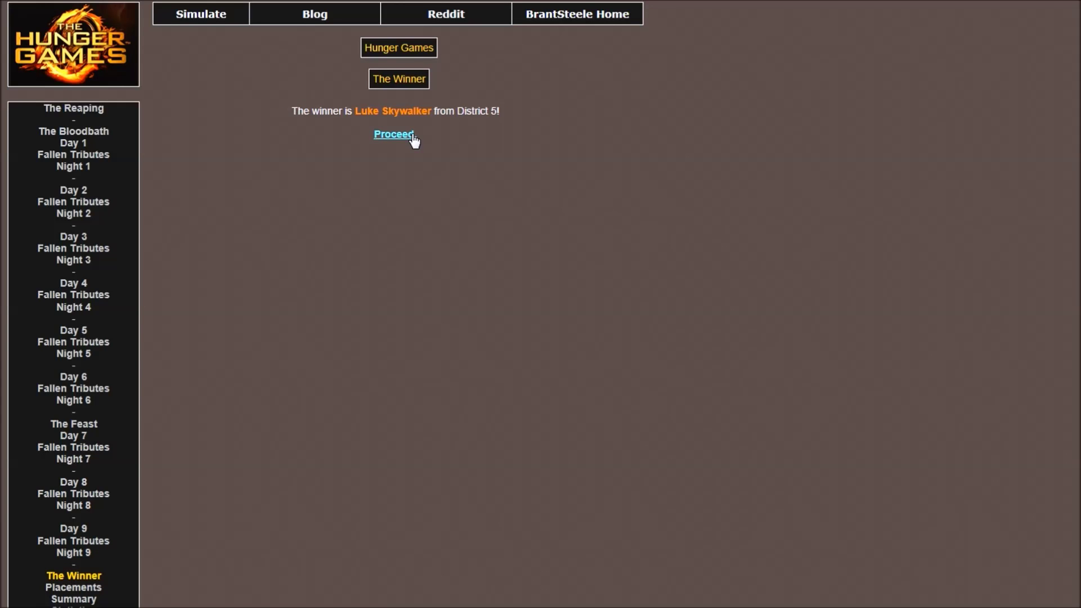
# Step: View the final placements, then the summary of every death in the season
pyautogui.click(413, 136)
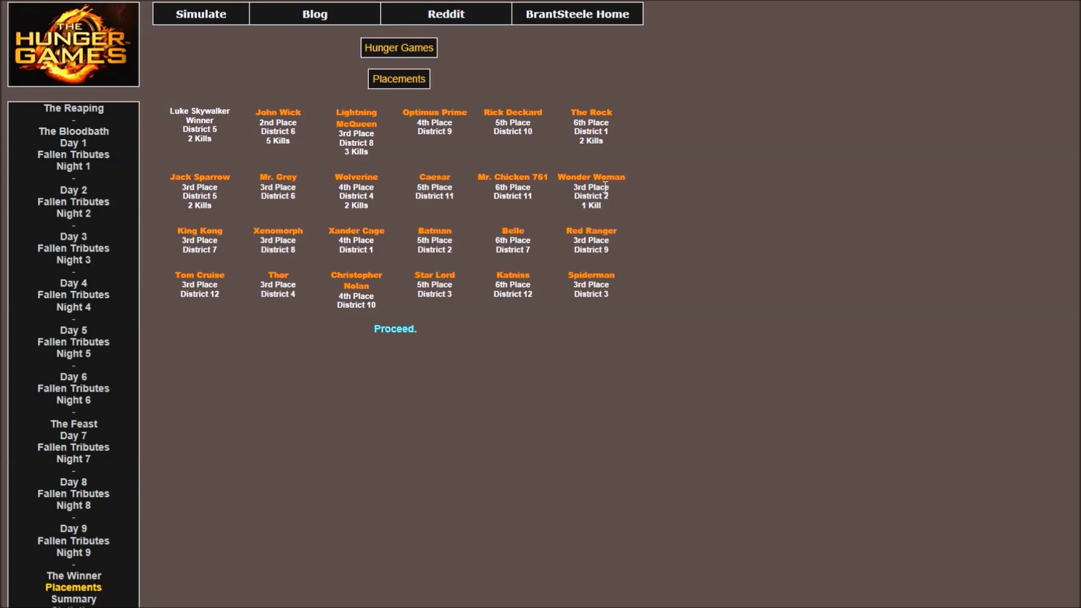
pyautogui.click(384, 331)
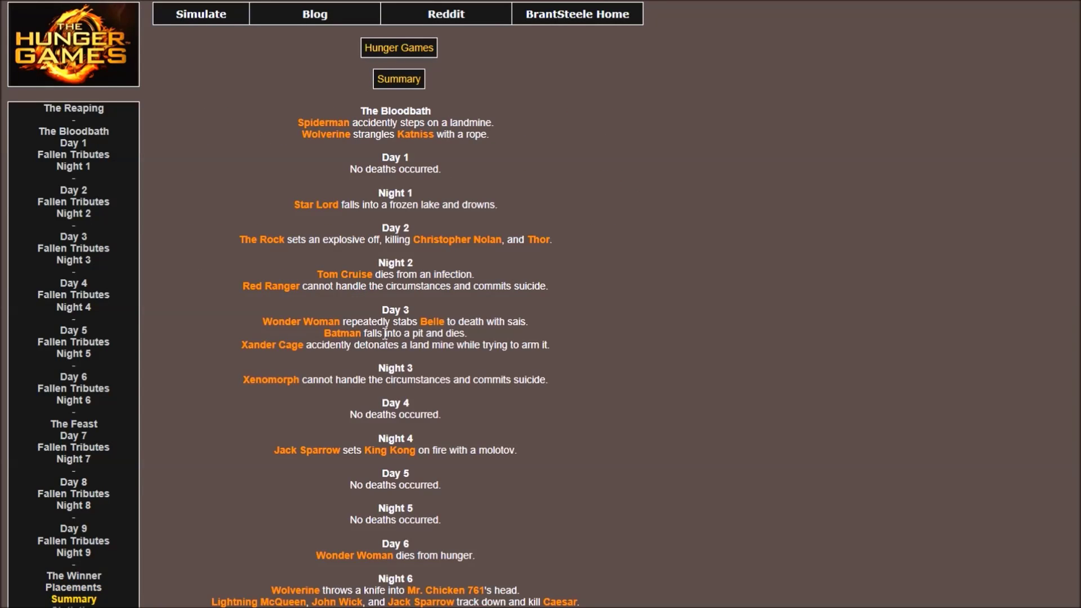
pyautogui.scroll(-3, 384, 330)
pyautogui.scroll(3, 419, 346)
pyautogui.scroll(-3, 440, 353)
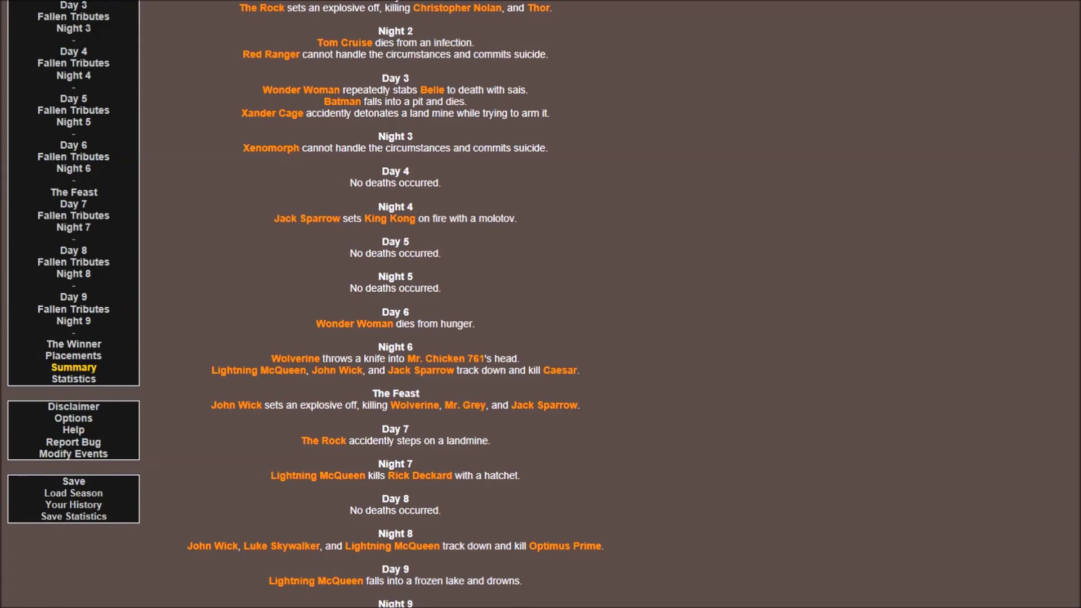
# Step: Open the statistics page and briefly highlight placements 4 through 20, then deselect
pyautogui.click(74, 379)
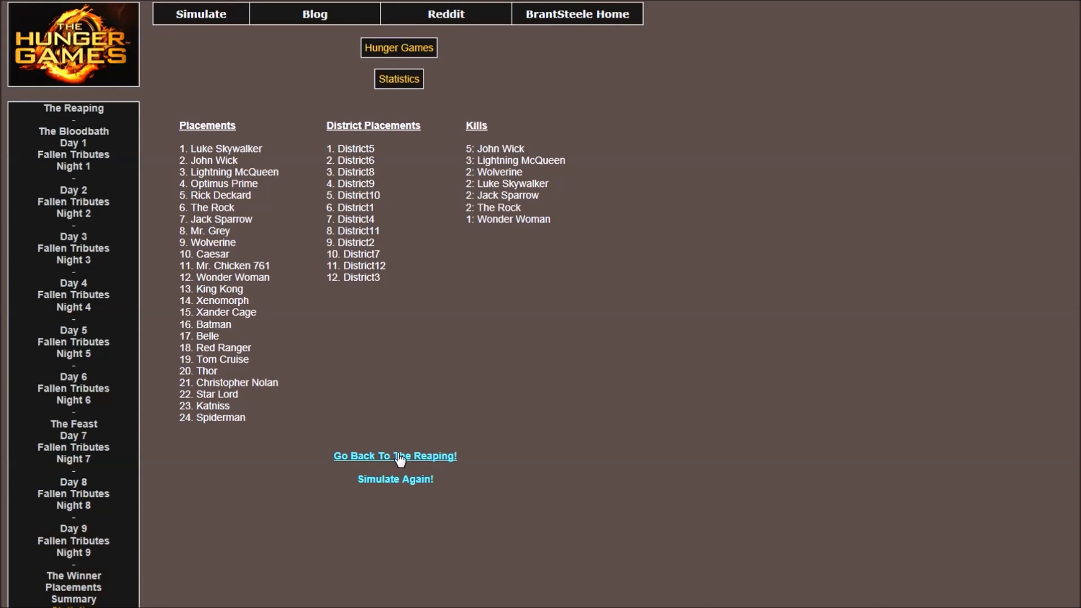
pyautogui.moveTo(220, 373)
pyautogui.mouseDown()
pyautogui.moveTo(228, 195)
pyautogui.moveTo(222, 233)
pyautogui.mouseUp()
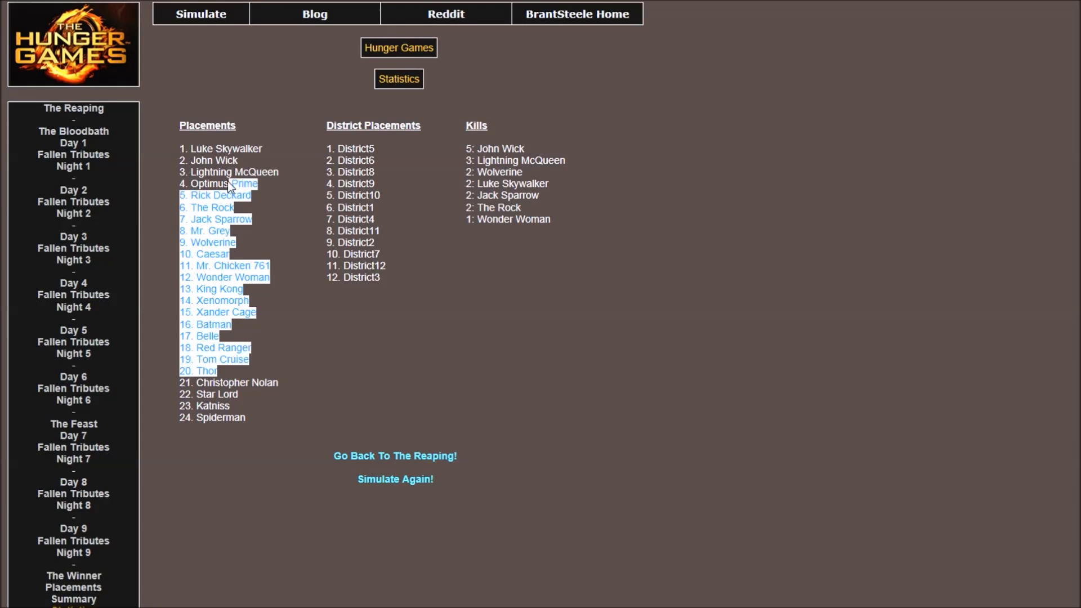
pyautogui.click(218, 230)
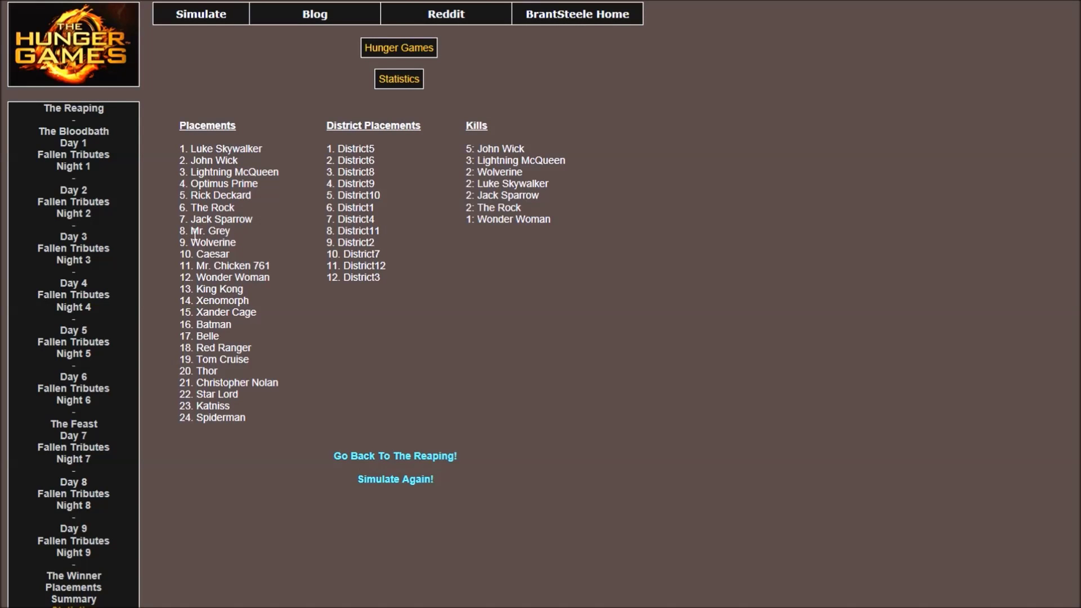